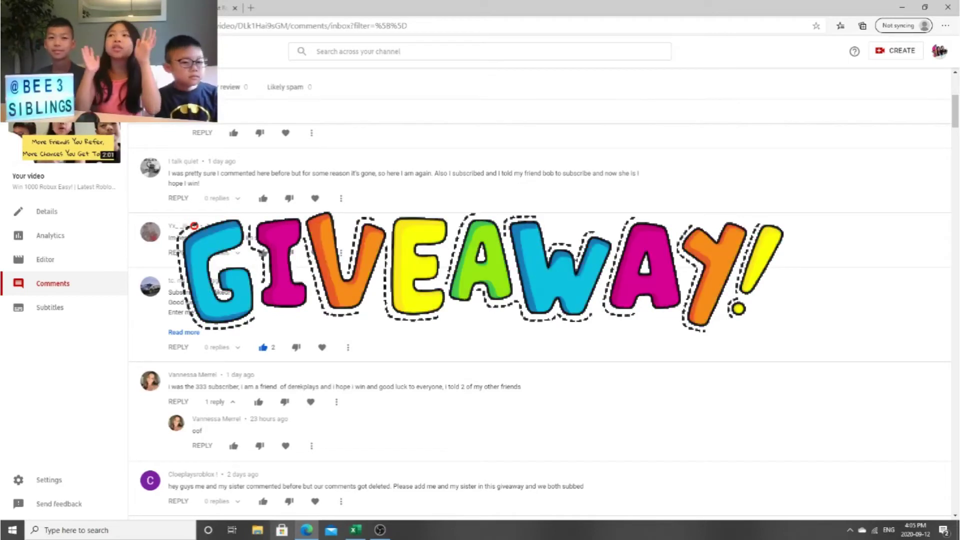
# Scroll the giveaway video's watch page to read the contest rules in the description.
pyautogui.moveTo(307, 529)
pyautogui.scroll(5, 386, 365)
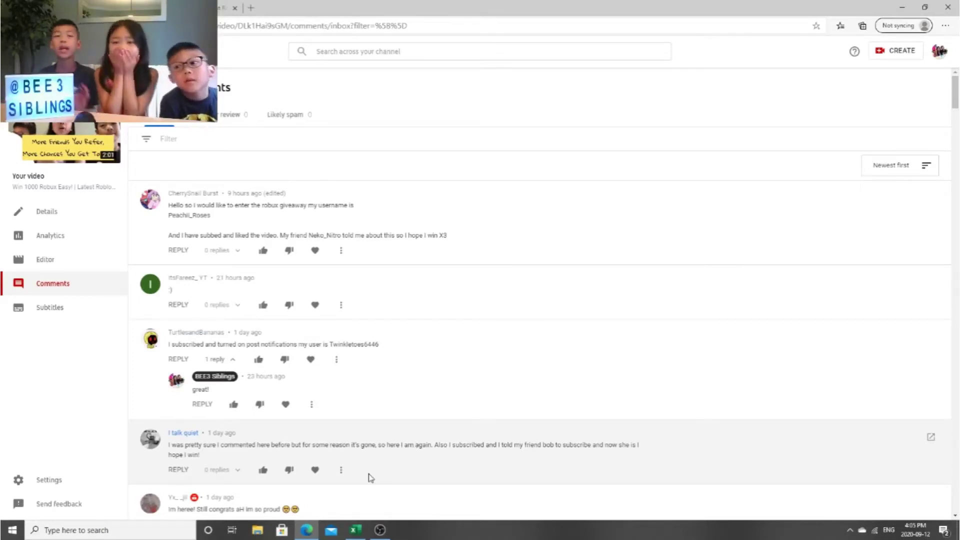
pyautogui.scroll(-3, 365, 435)
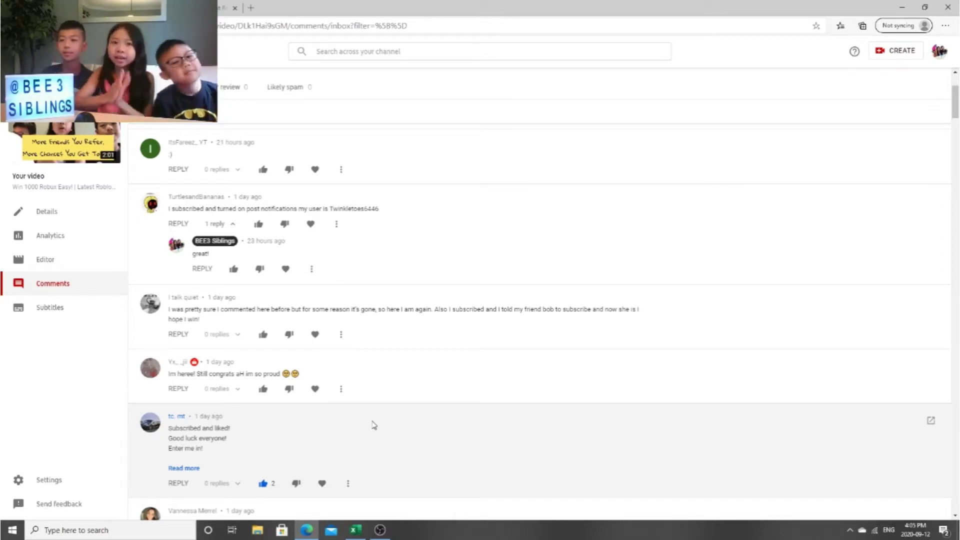
pyautogui.scroll(-4, 374, 426)
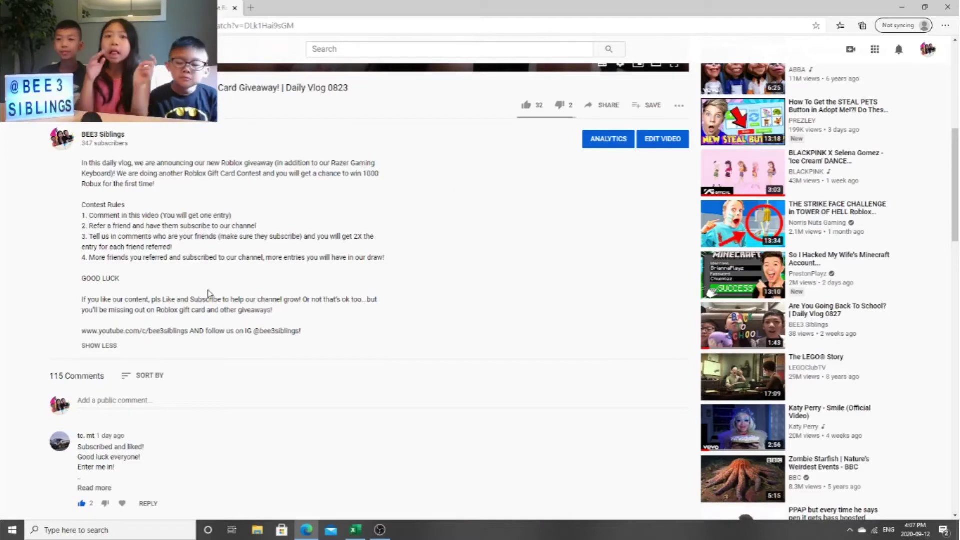
# Bring up the Excel giveaway workbook on the 333 Subs Giveaway sheet.
pyautogui.click(356, 530)
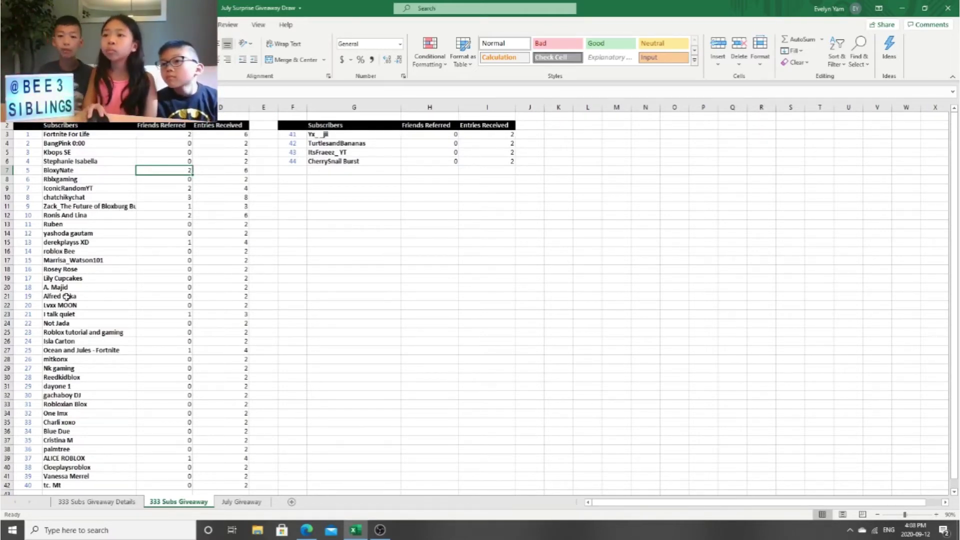
pyautogui.click(393, 222)
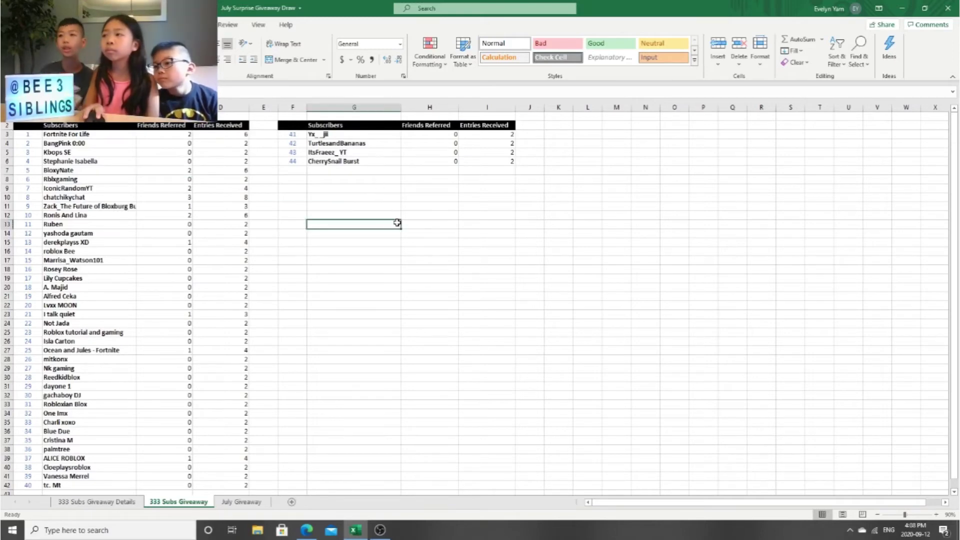
# Go from the July Giveaway sheet to the 333 Subs Giveaway Details sheet.
pyautogui.click(249, 502)
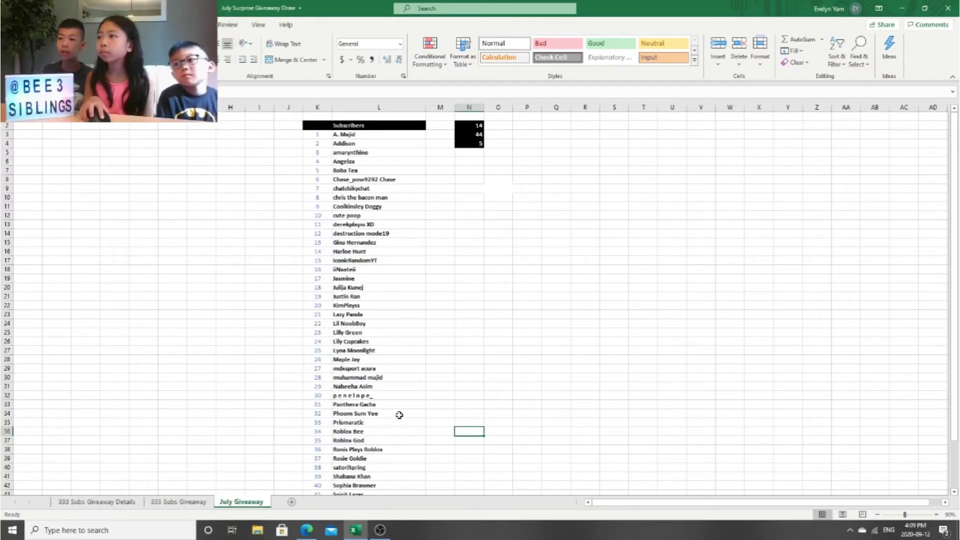
pyautogui.scroll(-3, 332, 376)
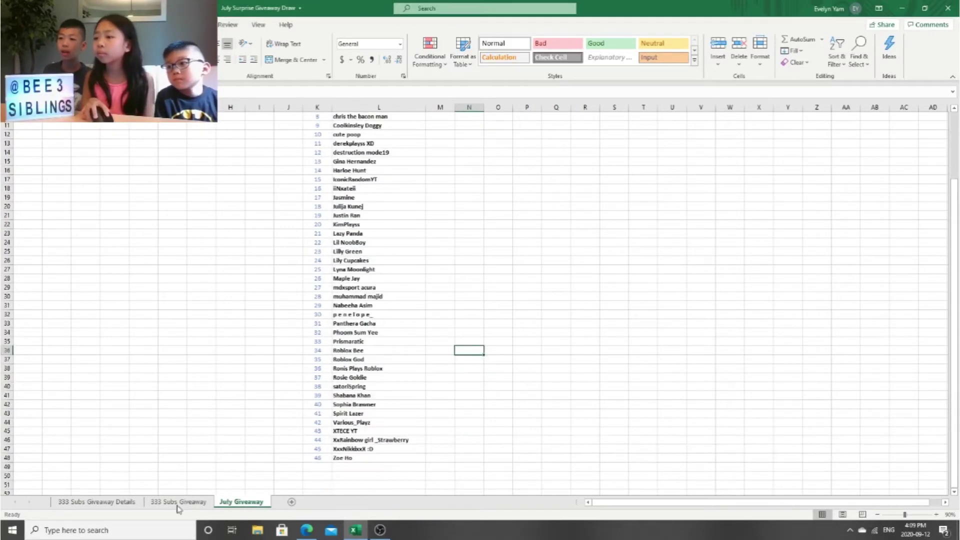
pyautogui.click(89, 507)
pyautogui.scroll(-1, 504, 316)
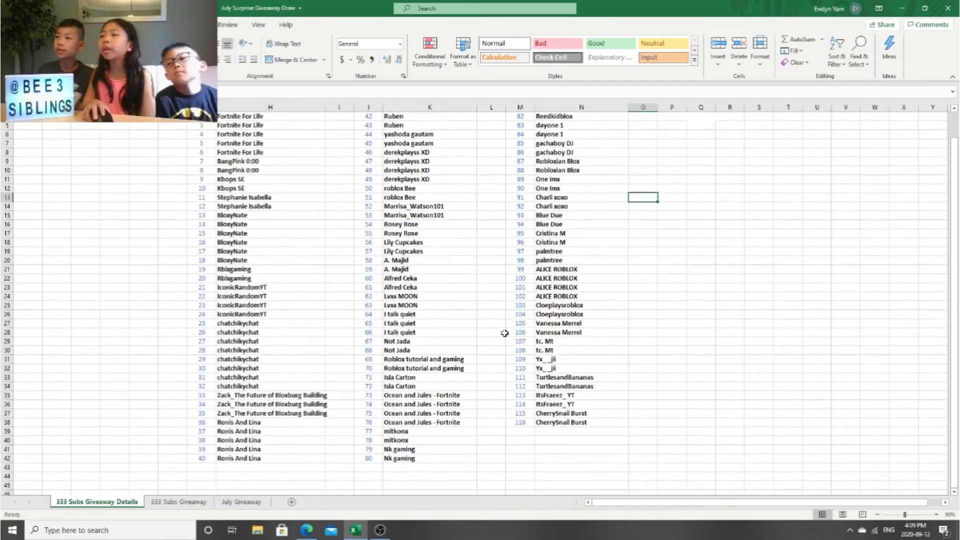
pyautogui.scroll(1, 505, 333)
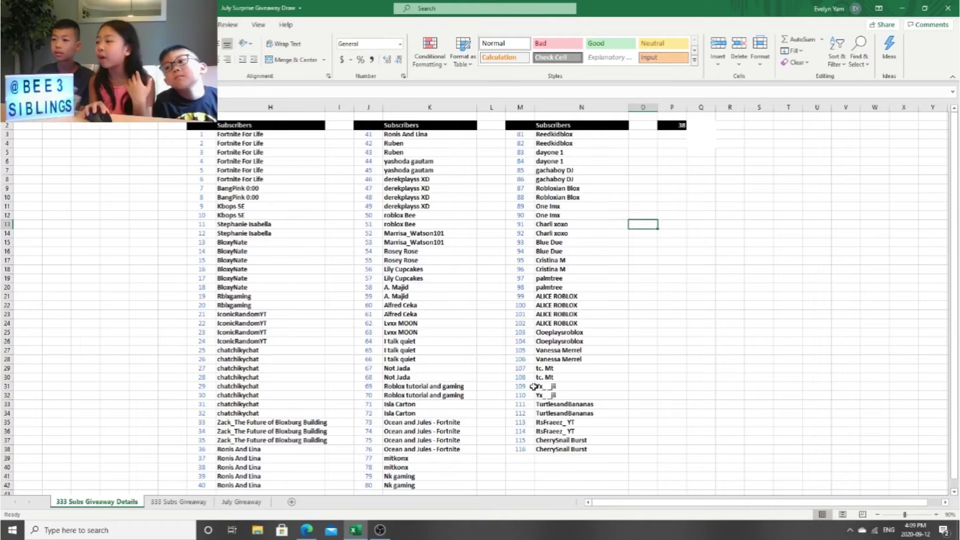
# Check the last entry number, 116, then select the random-number cell P2.
pyautogui.click(514, 458)
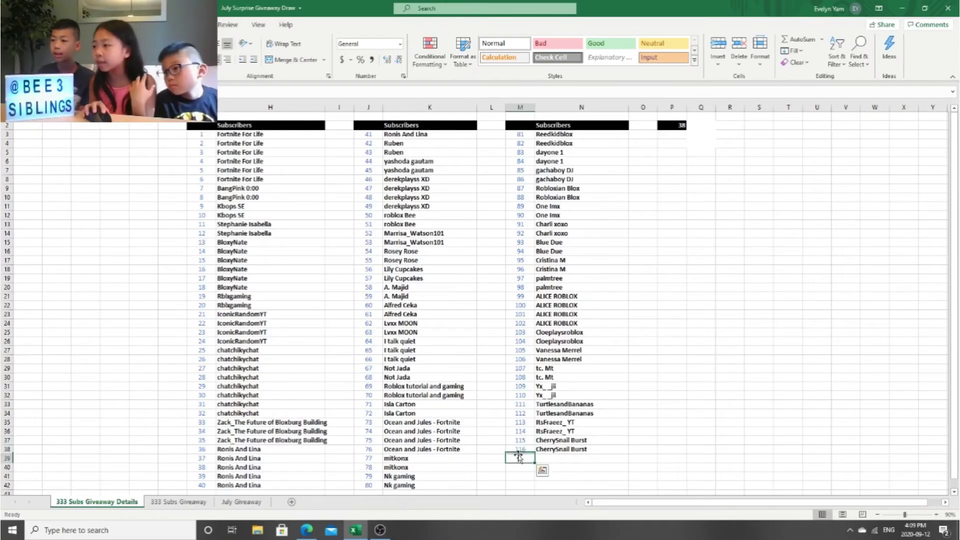
pyautogui.click(516, 449)
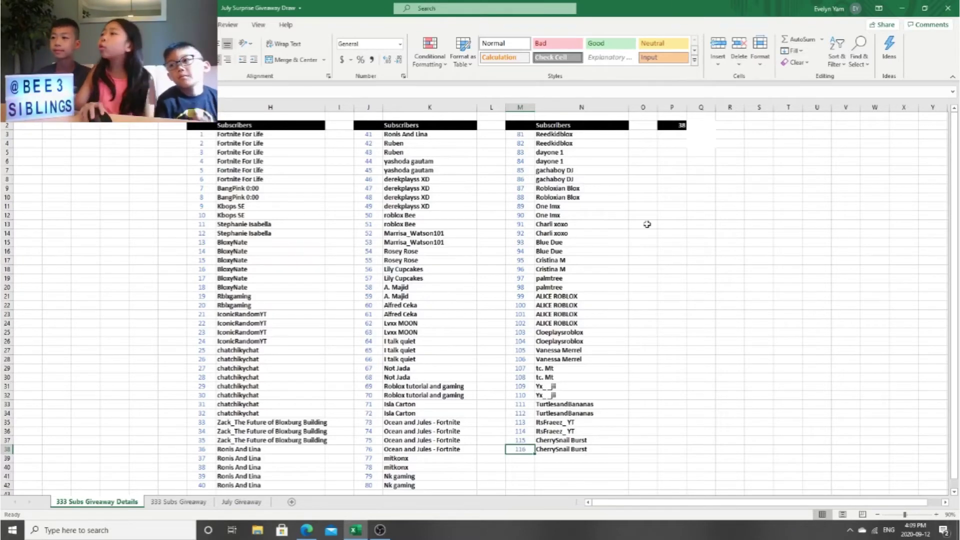
pyautogui.click(674, 126)
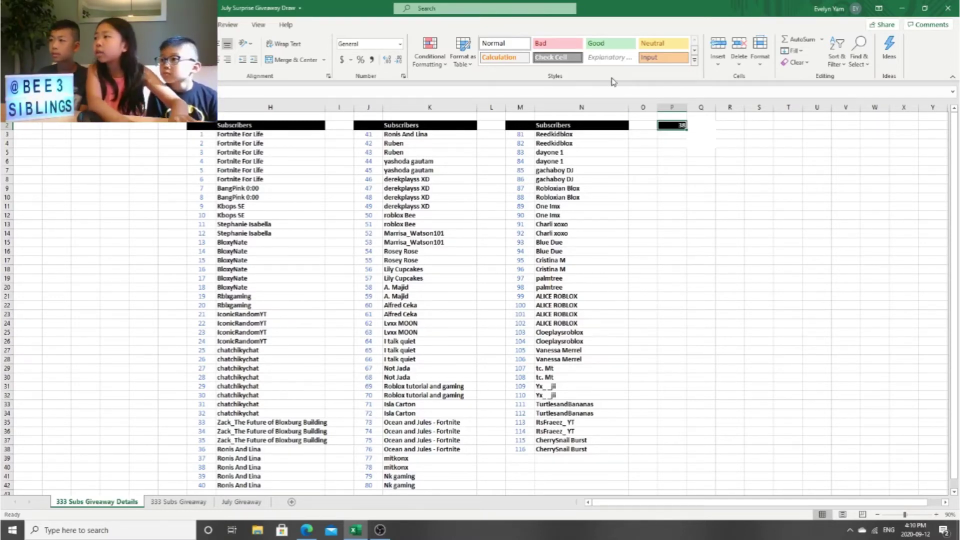
# Copy P2 and redraw its random number with F9.
pyautogui.hotkey('ctrl', 'c')
pyautogui.hotkey('ctrl', 'v')
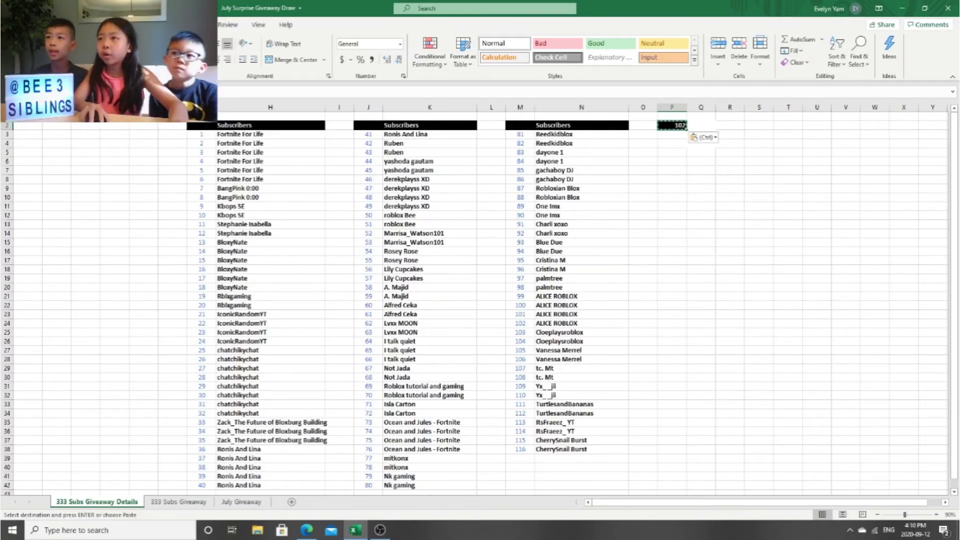
pyautogui.press('F9')
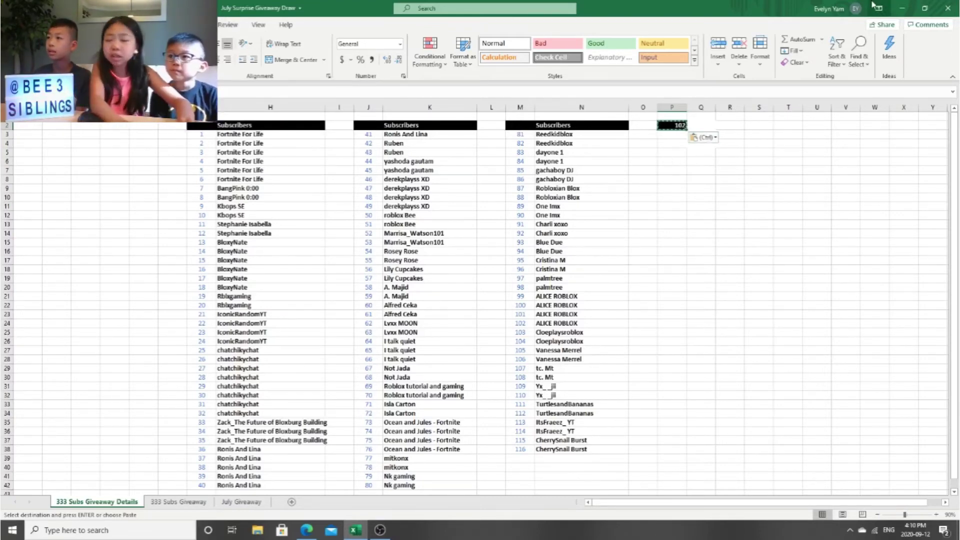
pyautogui.hotkey('ctrl', 'v')
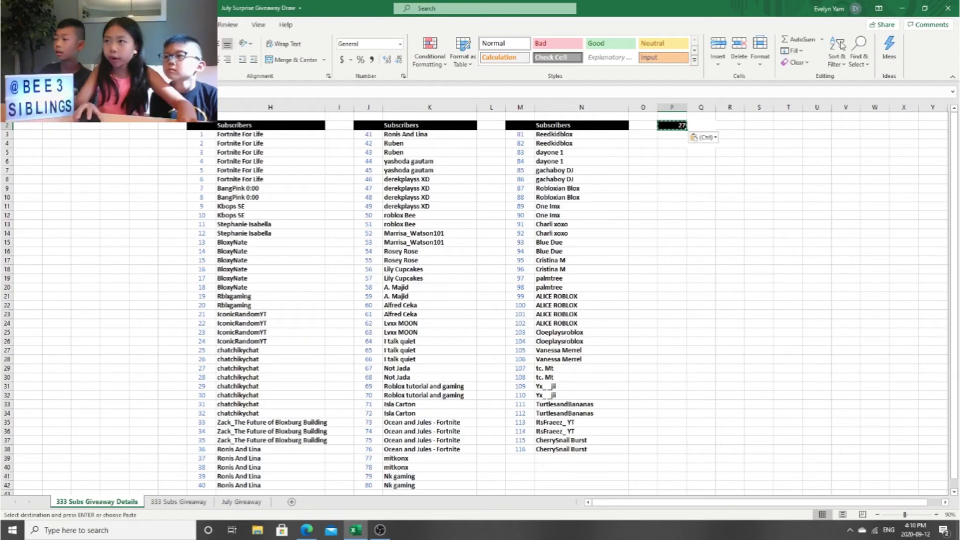
# Change P2's fill colour and copy the random-number cell again.
pyautogui.hotkey('alt', 'h')
pyautogui.press('h')
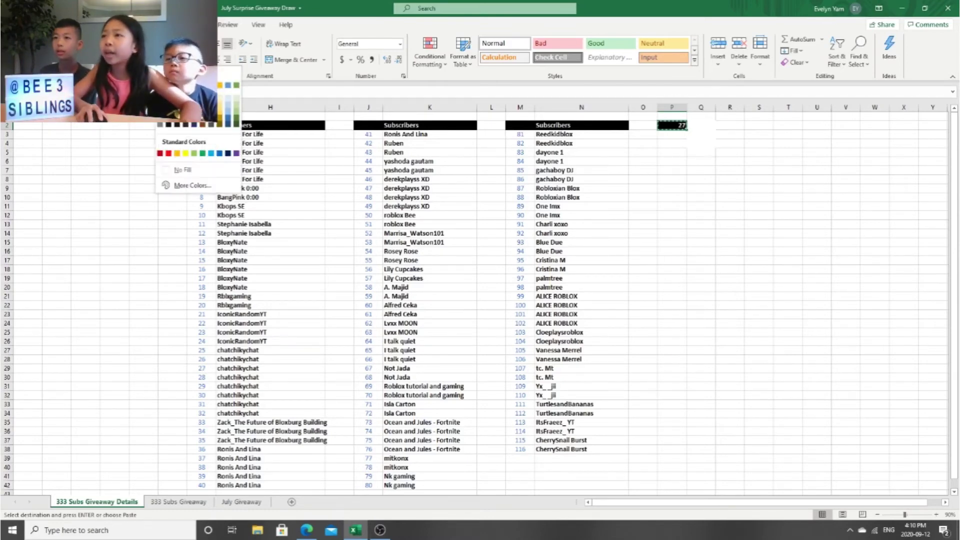
pyautogui.press('Escape')
pyautogui.press('Escape')
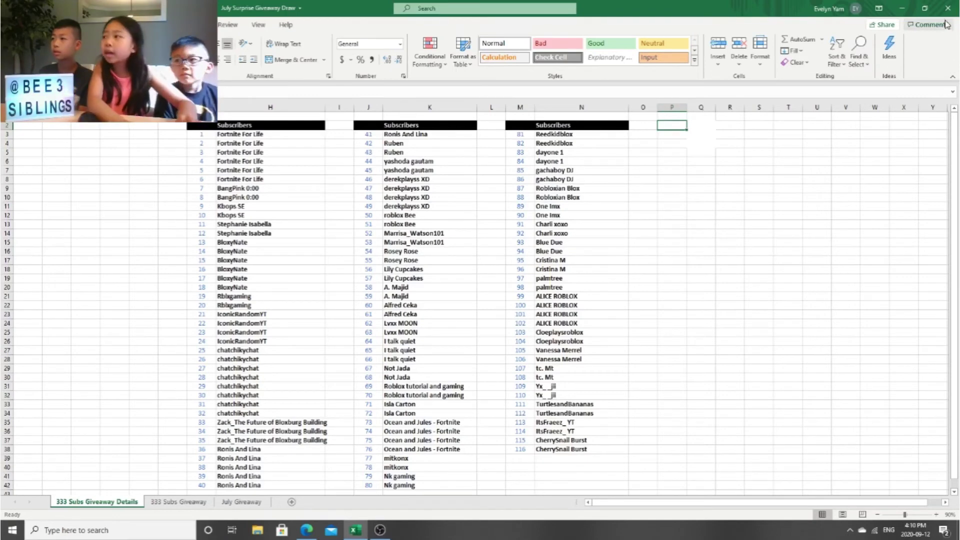
pyautogui.hotkey('ctrl', 'c')
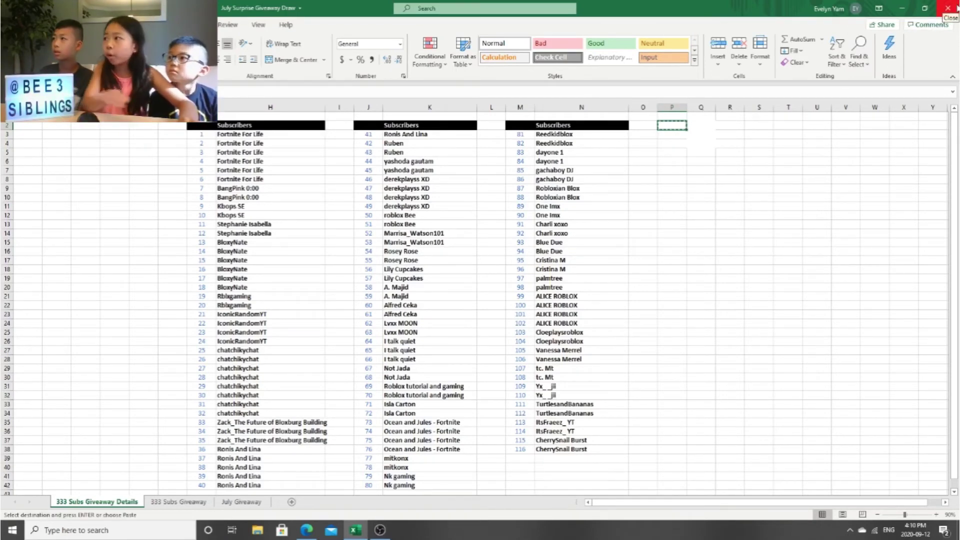
pyautogui.hotkey('ctrl', 'v')
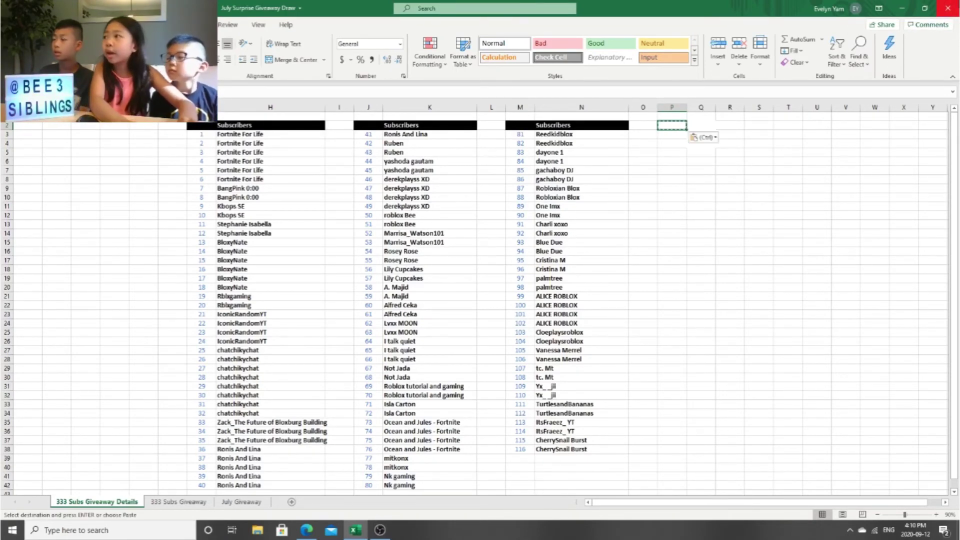
pyautogui.hotkey('ctrl', 'v')
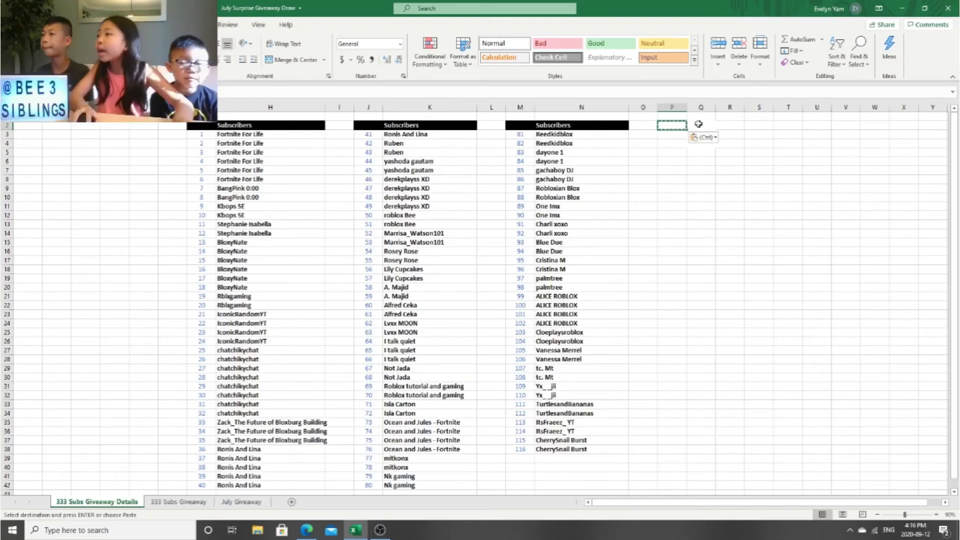
pyautogui.click(702, 125)
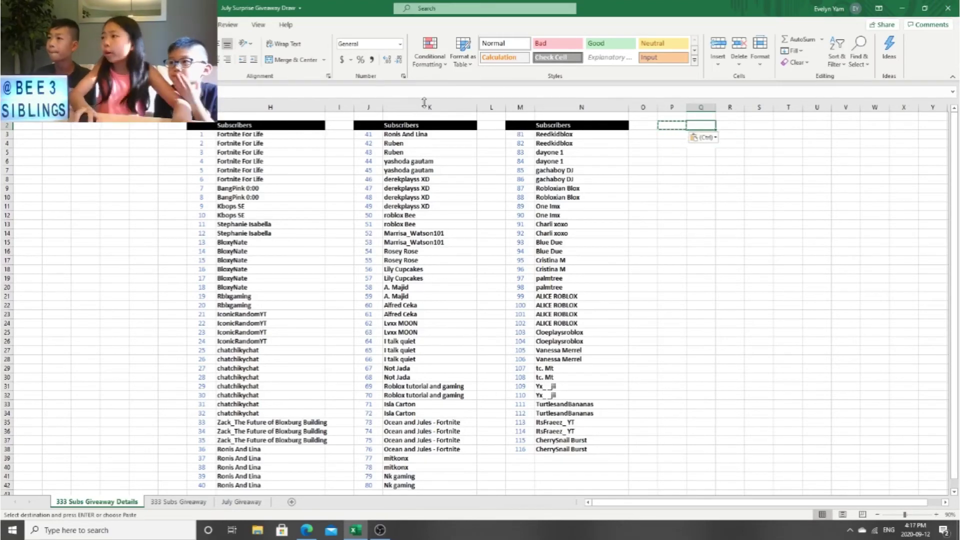
# Paste the random-number formula into Q2, Q3 and Q4, then select Q2:Q4.
pyautogui.hotkey('ctrl', 'v')
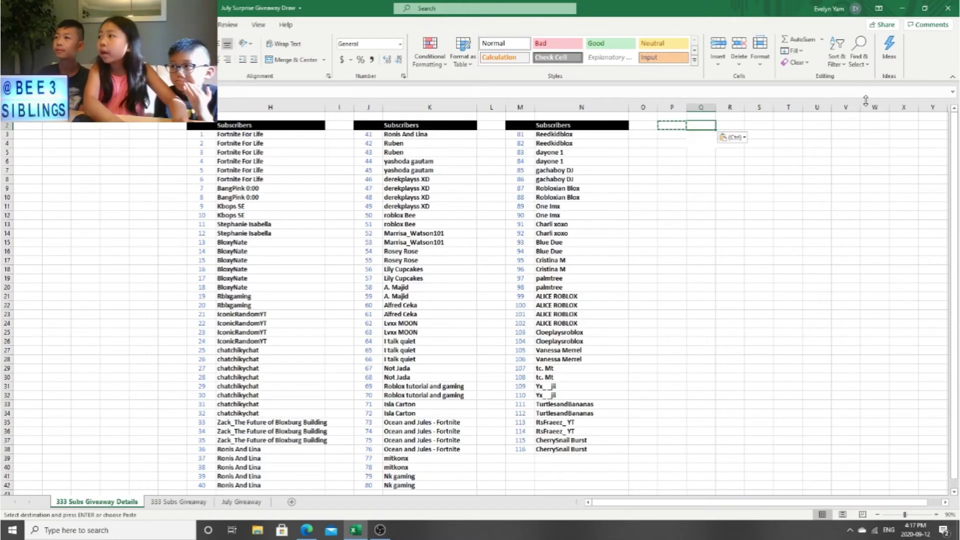
pyautogui.click(703, 135)
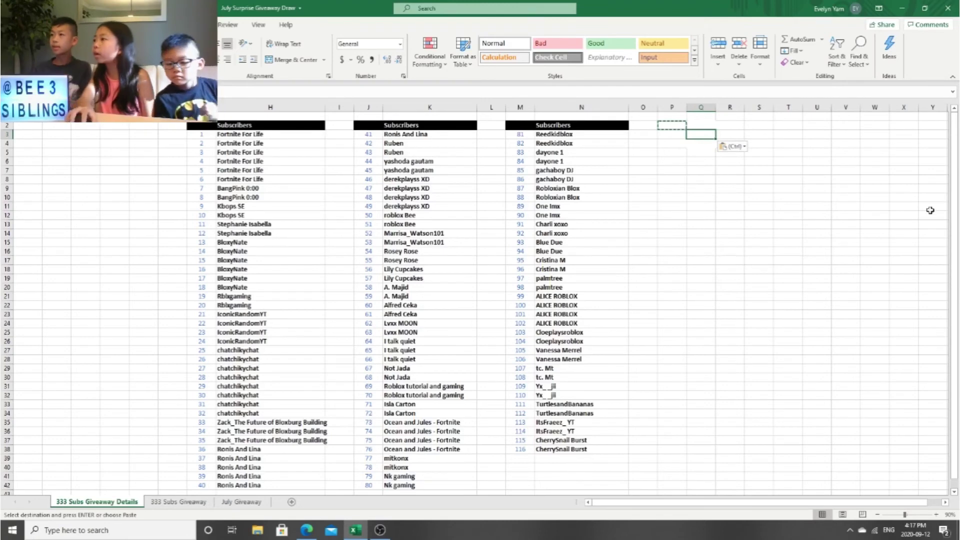
pyautogui.click(705, 145)
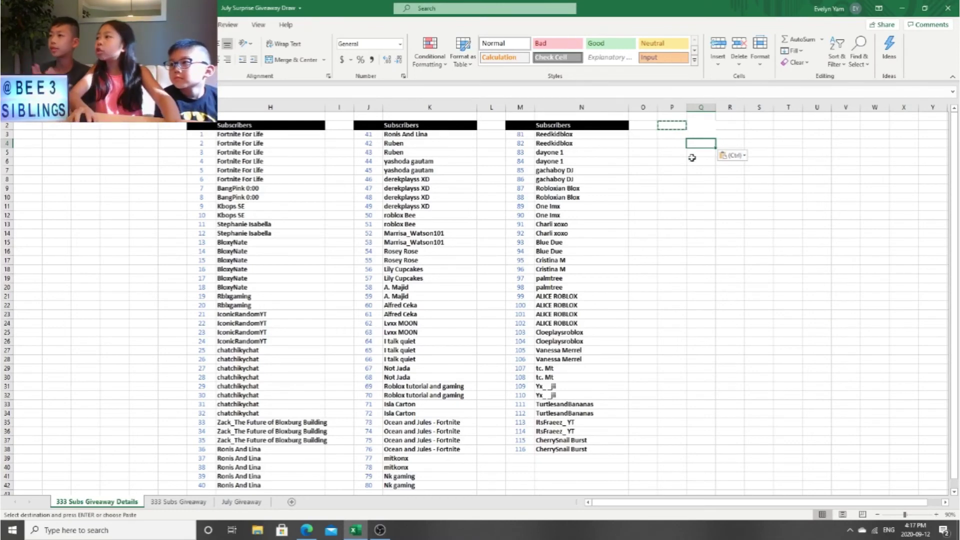
pyautogui.moveTo(696, 128); pyautogui.dragTo(696, 144)
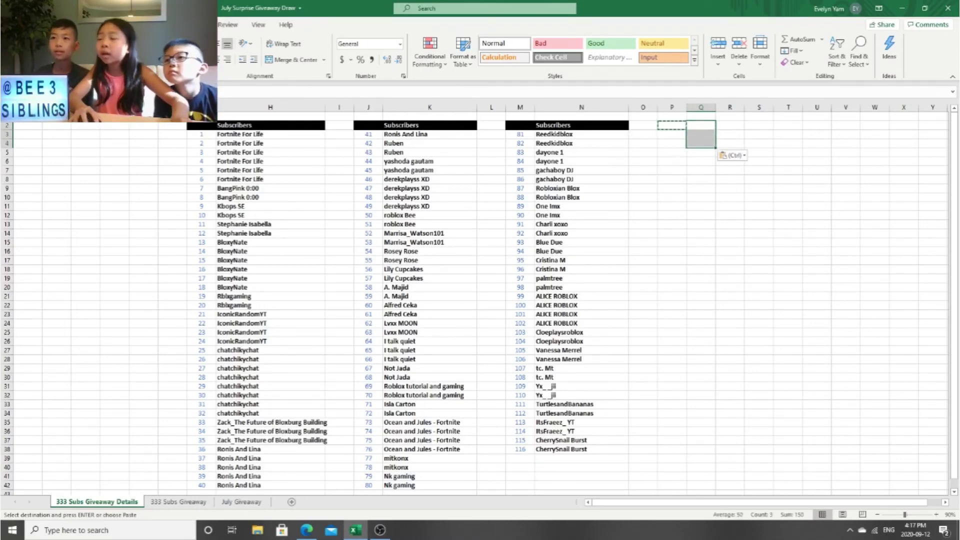
# Fill Q2:Q4 black, revealing winning numbers 78, 46 and 26.
pyautogui.hotkey('alt', 'h')
pyautogui.press('h')
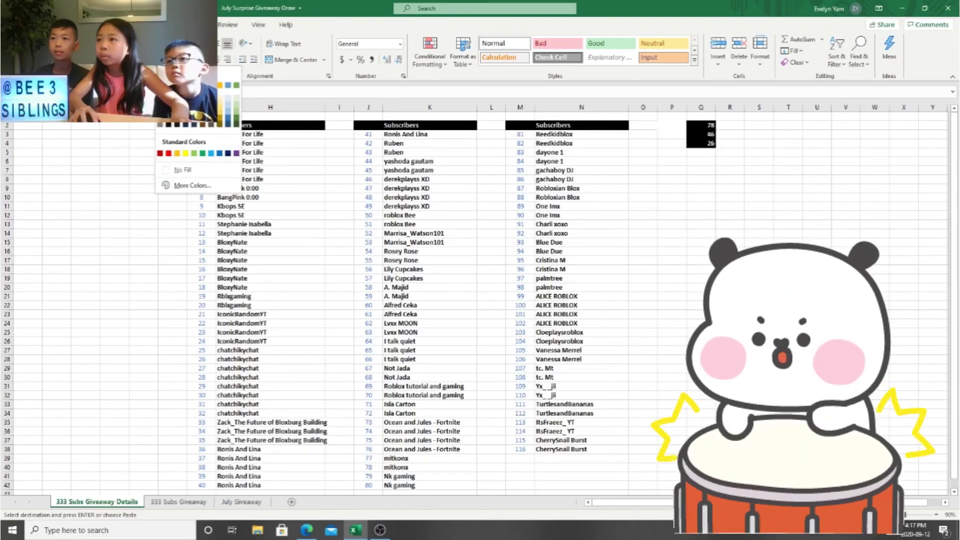
pyautogui.press('Escape')
pyautogui.press('Escape')
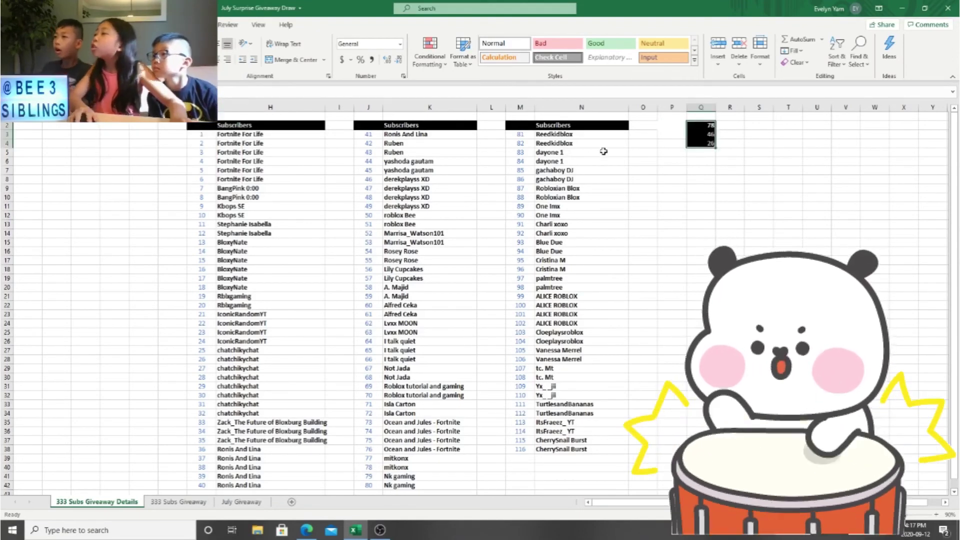